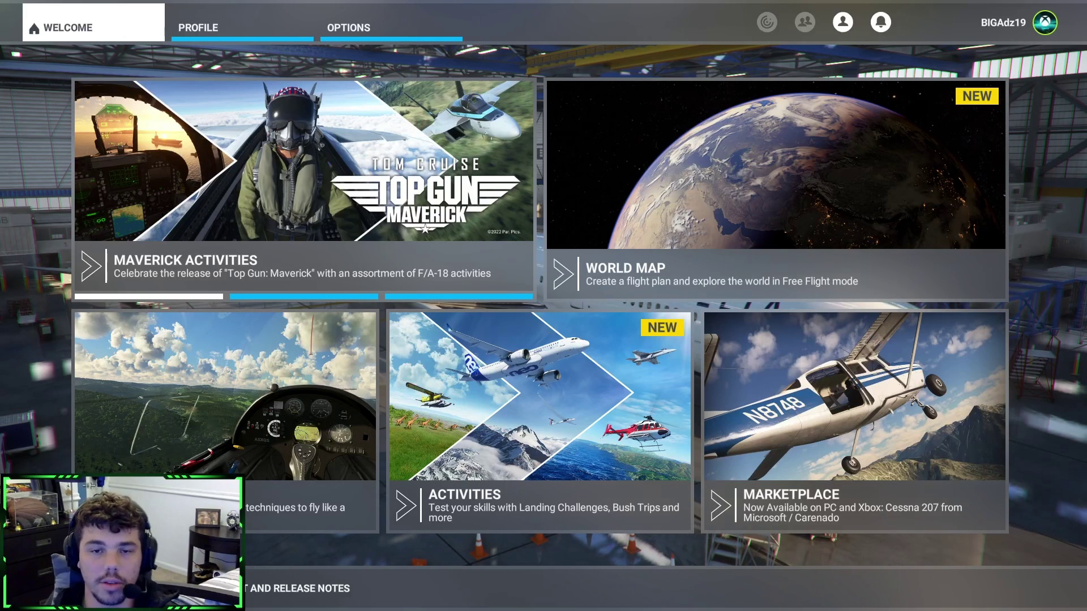
Turn off the rolling cache in the simulator's general data options
{"action": "left_click", "coordinate": [357, 38]}
{"action": "left_click", "coordinate": [279, 303]}
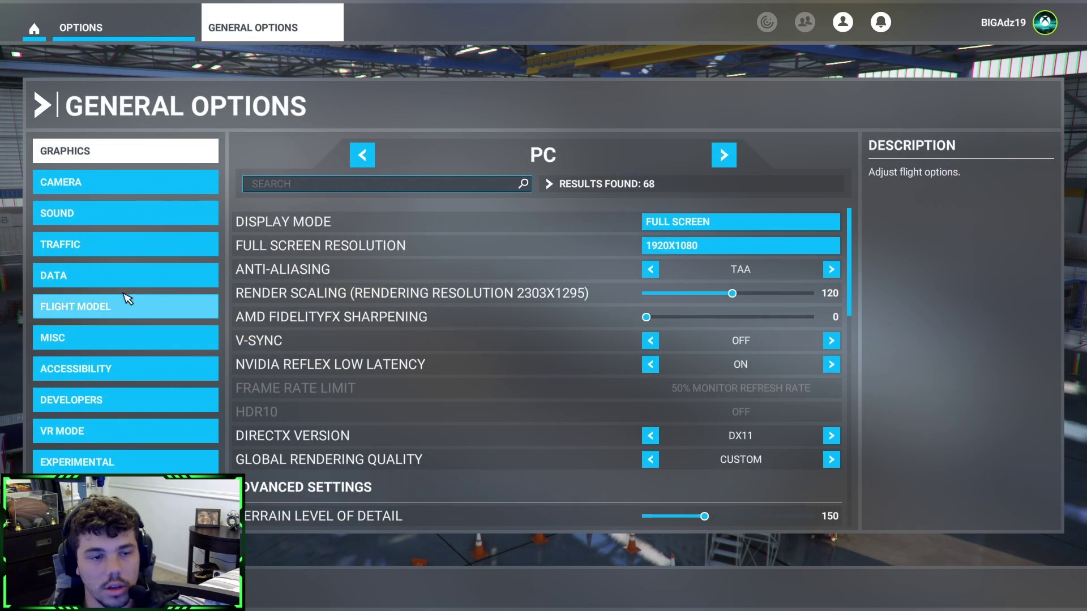
{"action": "left_click", "coordinate": [118, 275]}
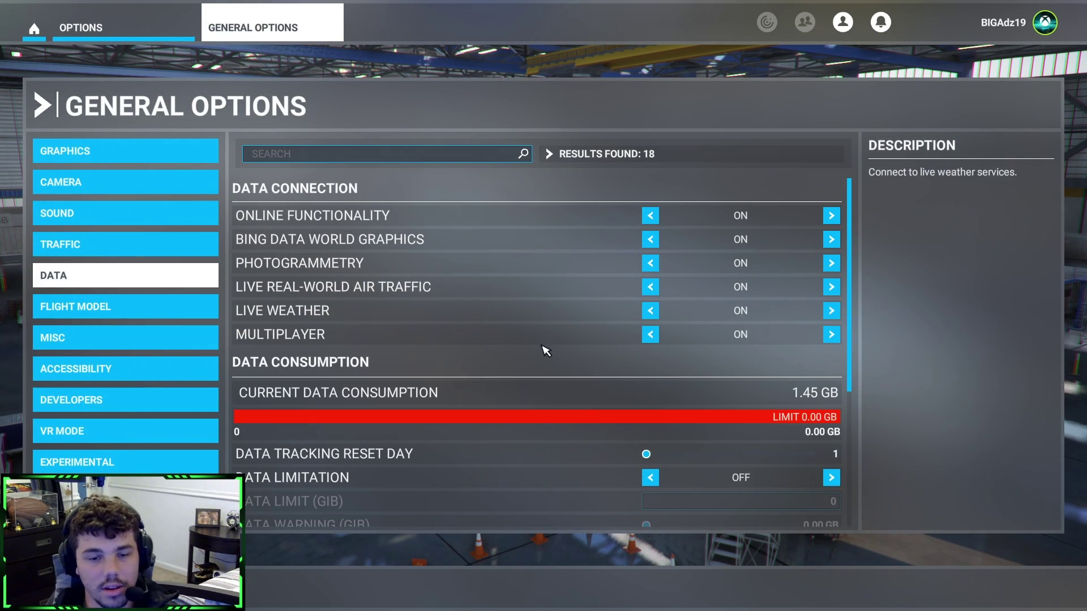
{"action": "scroll", "coordinate": [853, 348], "scroll_direction": "down", "scroll_amount": 5}
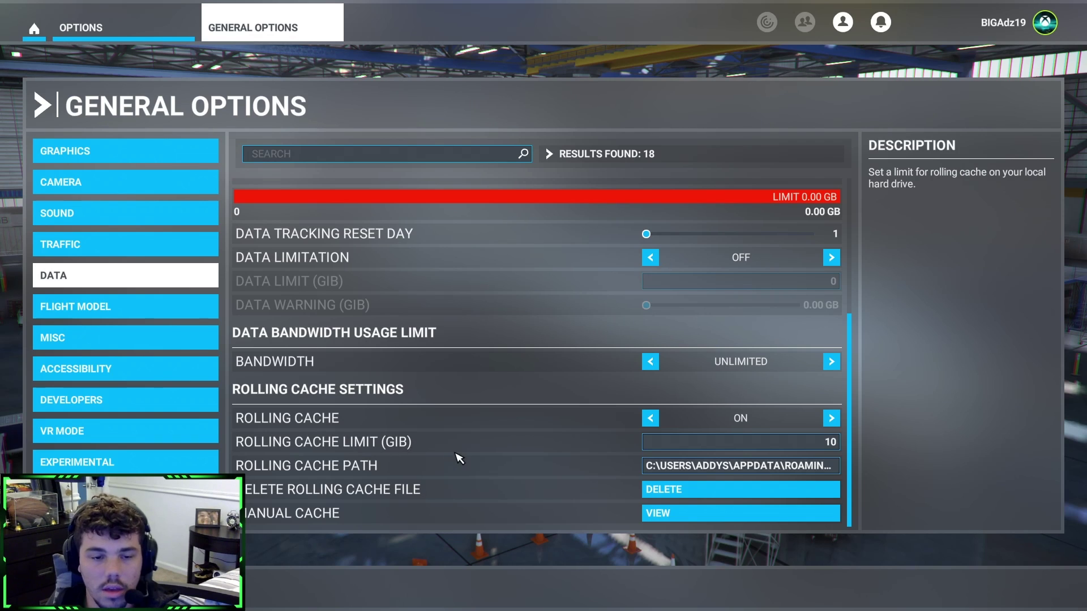
{"action": "left_click", "coordinate": [650, 418]}
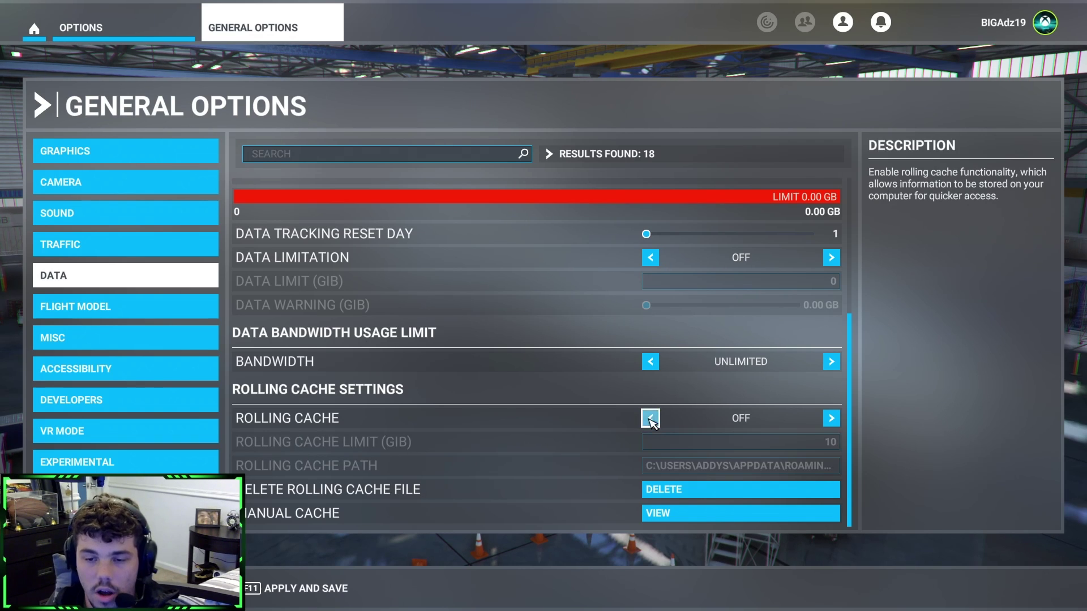
Delete the rolling cache file, then apply and save the changed data options
{"action": "left_click", "coordinate": [656, 489]}
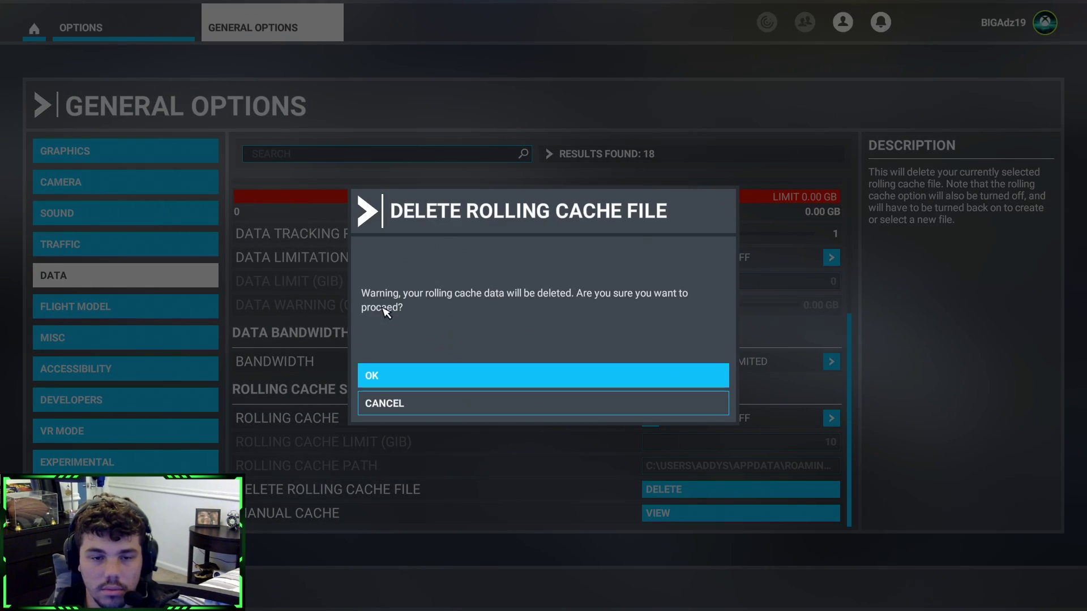
{"action": "left_click", "coordinate": [432, 373]}
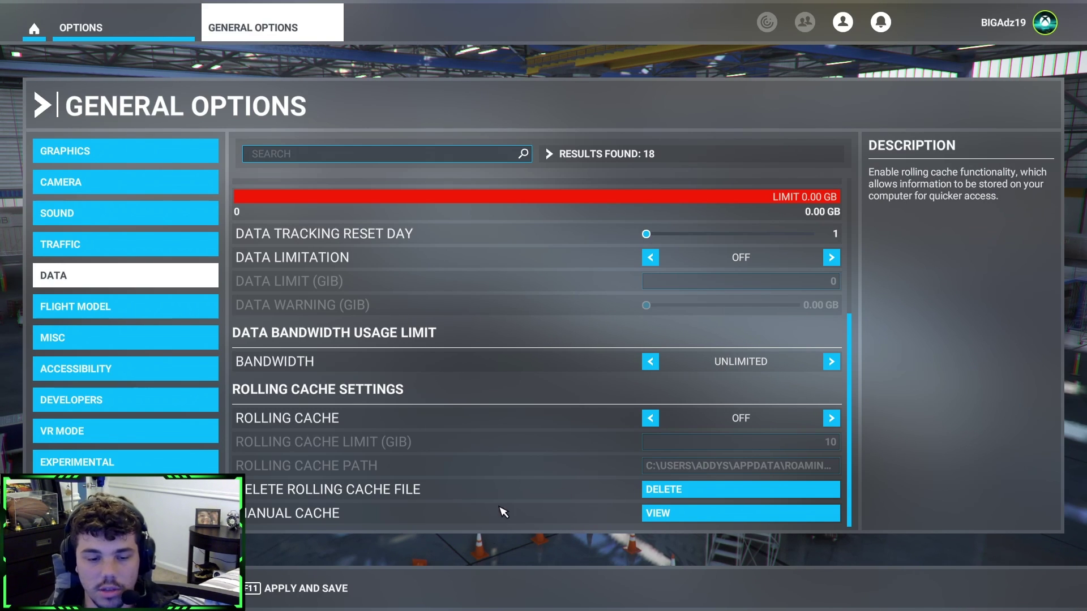
{"action": "left_click", "coordinate": [305, 589]}
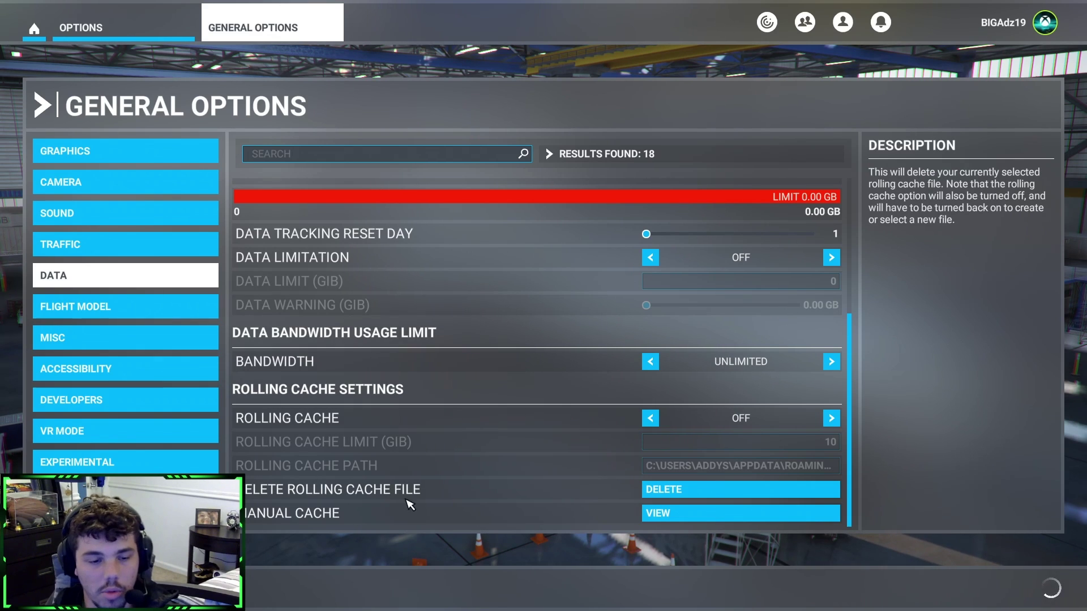
{"action": "key", "text": "Escape"}
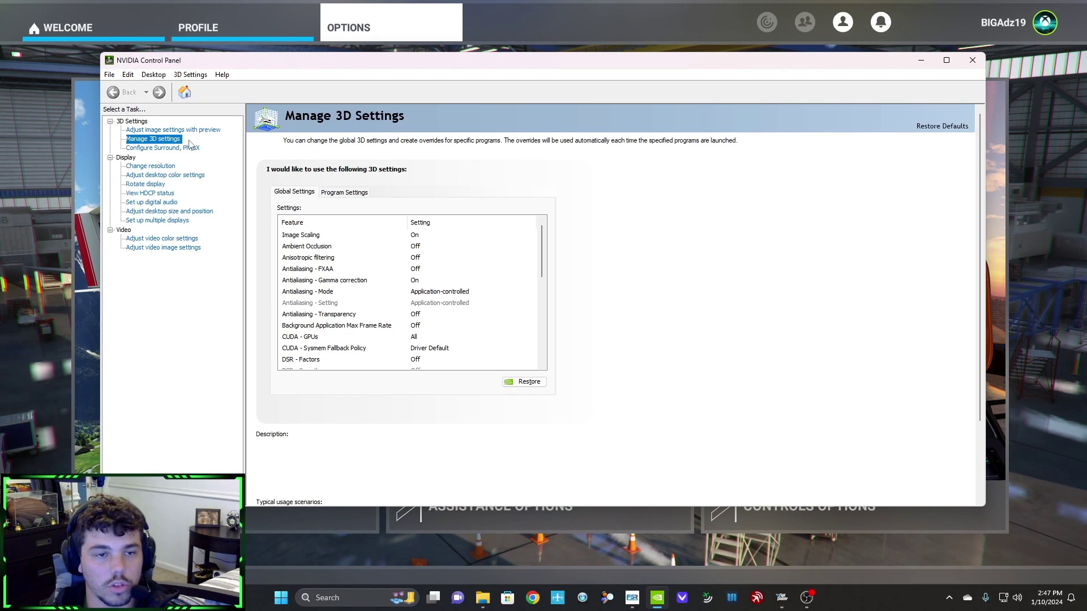
In NVIDIA Control Panel, set the global Shader Cache Size to Disabled and close the window
{"action": "left_click", "coordinate": [162, 141]}
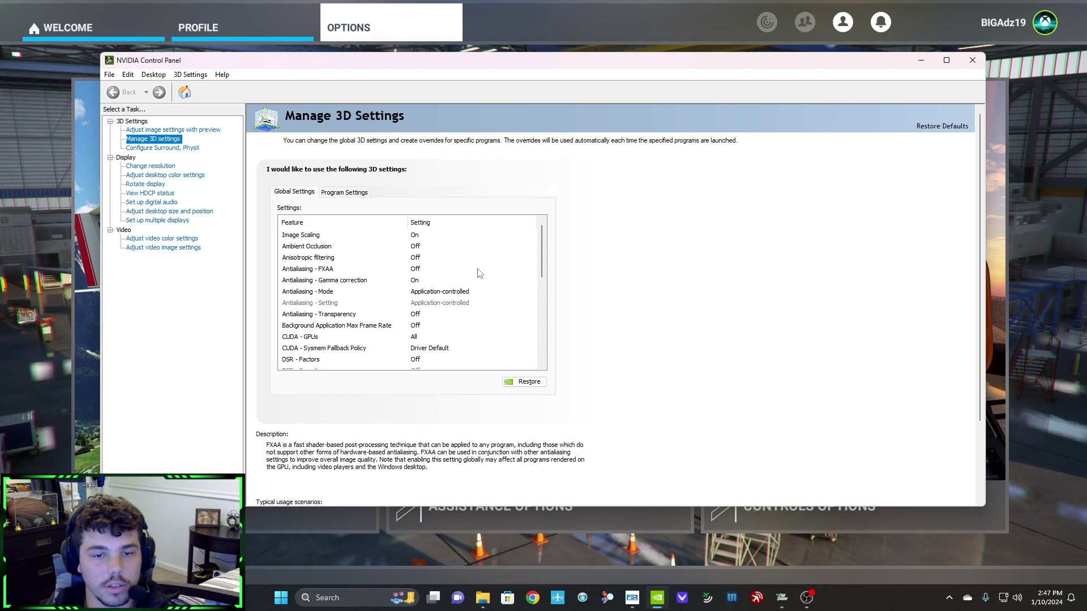
{"action": "left_click_drag", "start_coordinate": [543, 266], "coordinate": [547, 332]}
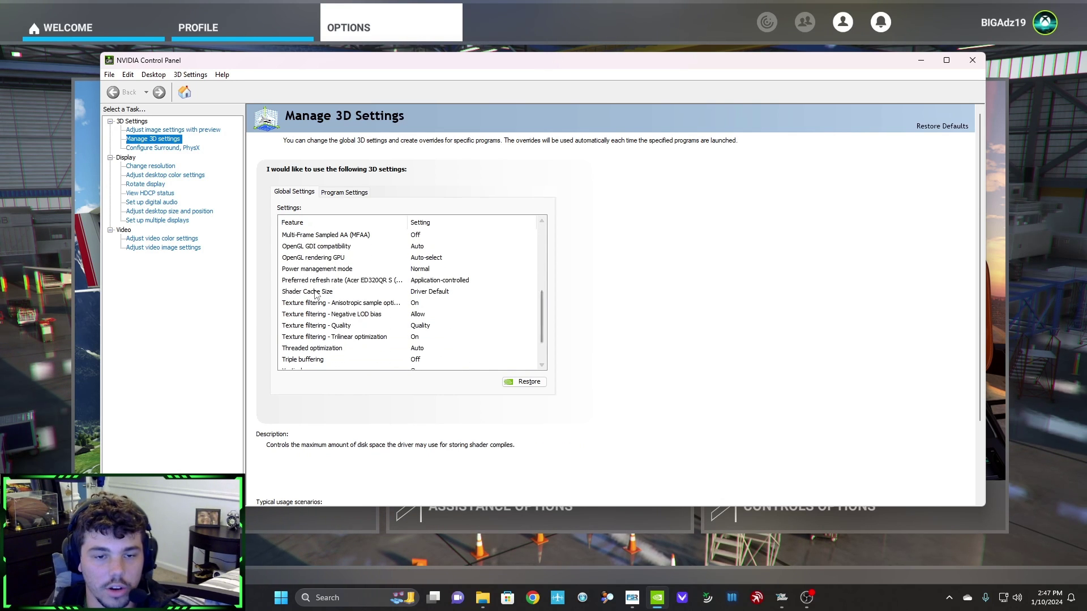
{"action": "left_click", "coordinate": [437, 293]}
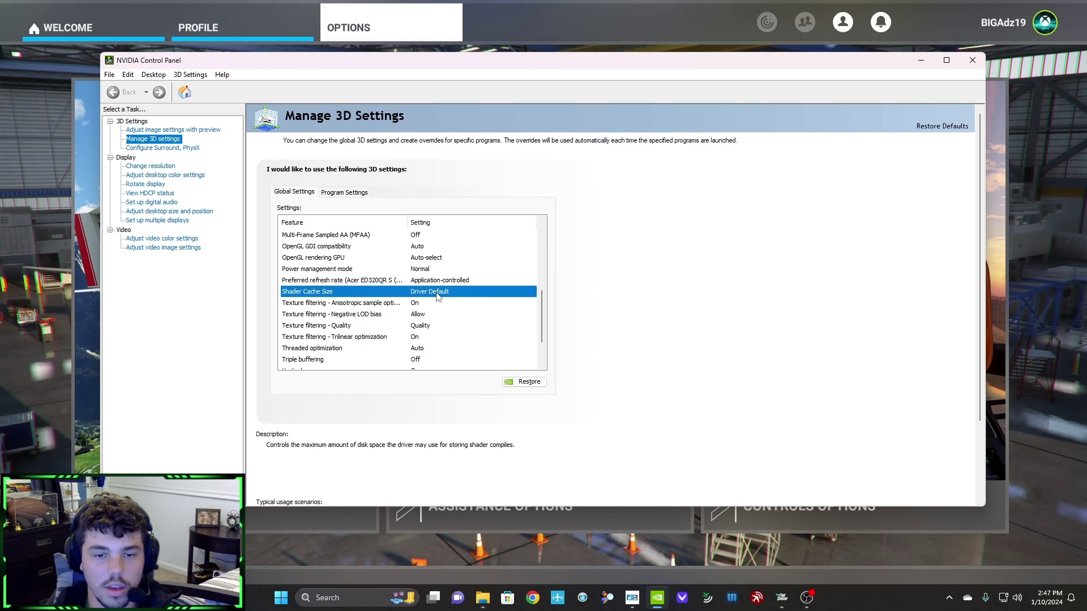
{"action": "left_click", "coordinate": [439, 292]}
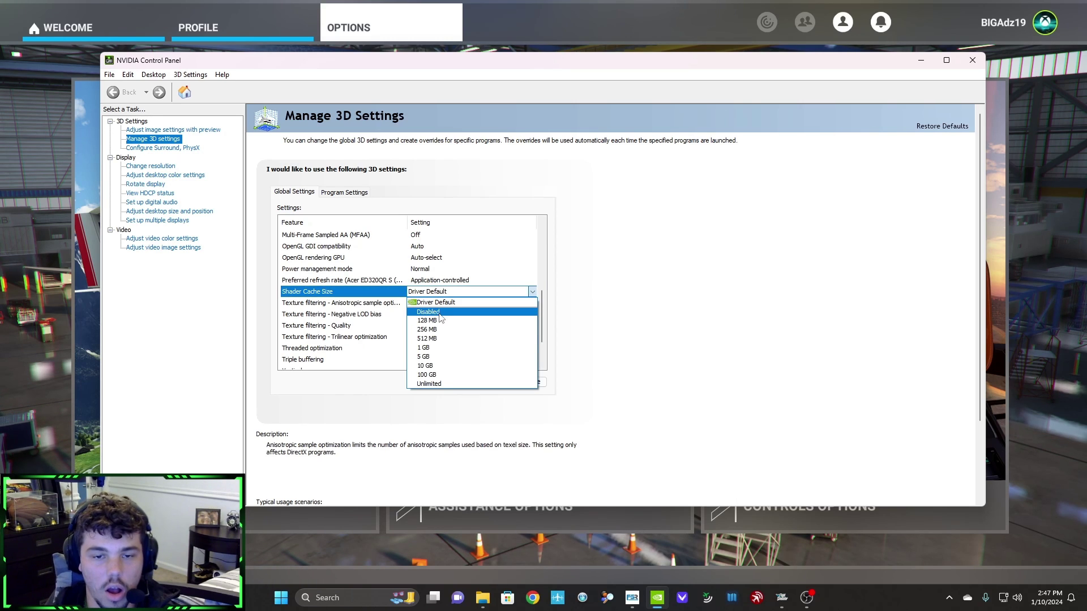
{"action": "left_click", "coordinate": [440, 313]}
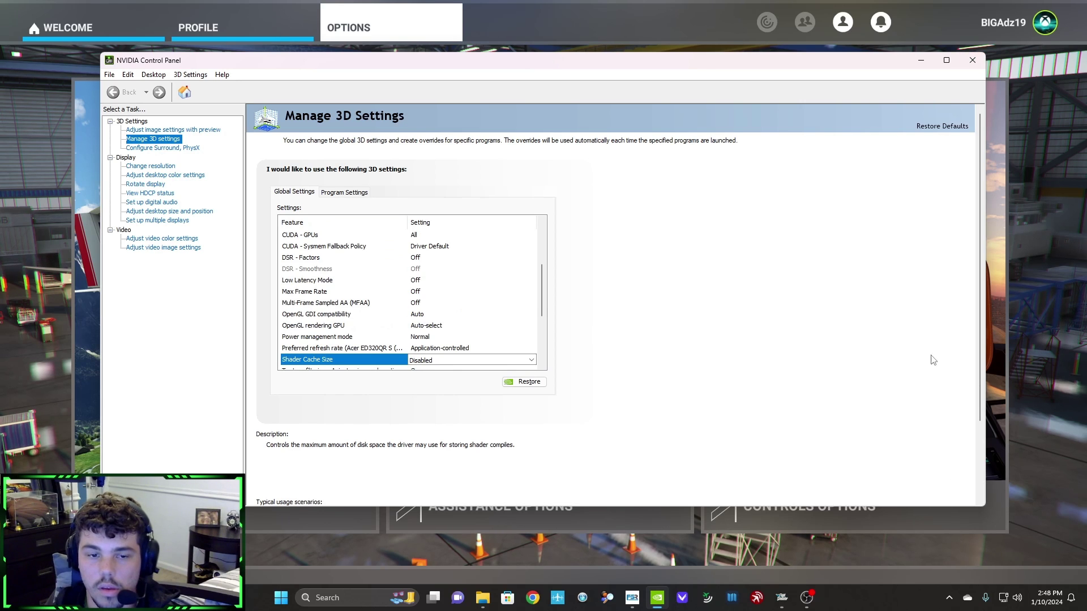
{"action": "left_click", "coordinate": [970, 61]}
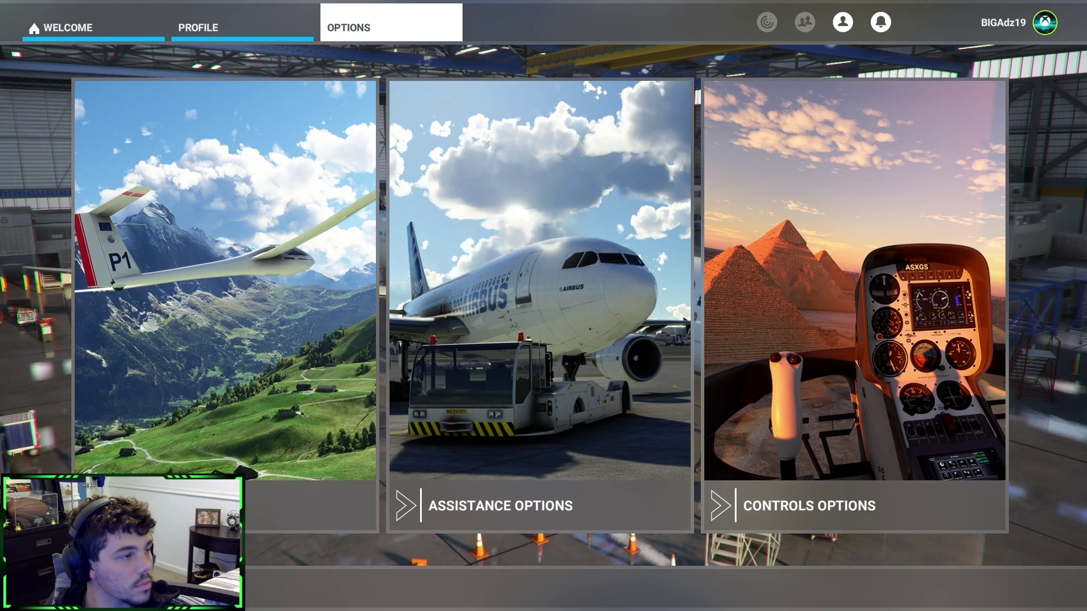
Open File Explorer and go to the personal user folder under Users on the SSD 1 (C:) drive
{"action": "key", "text": "super+e"}
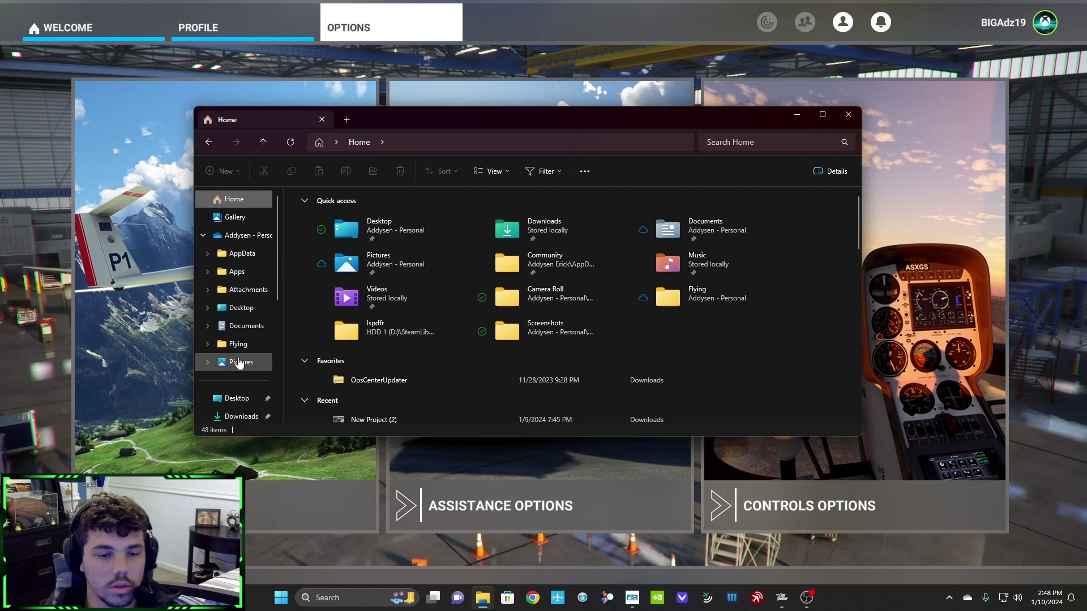
{"action": "scroll", "coordinate": [220, 335], "scroll_direction": "down", "scroll_amount": 5}
{"action": "left_click", "coordinate": [249, 377]}
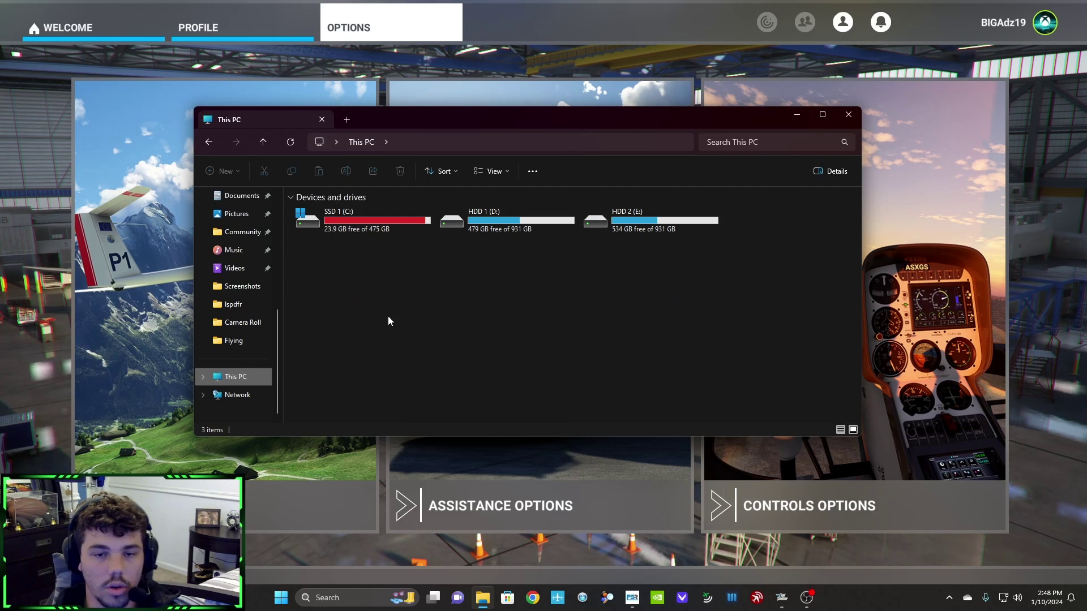
{"action": "double_click", "coordinate": [376, 217]}
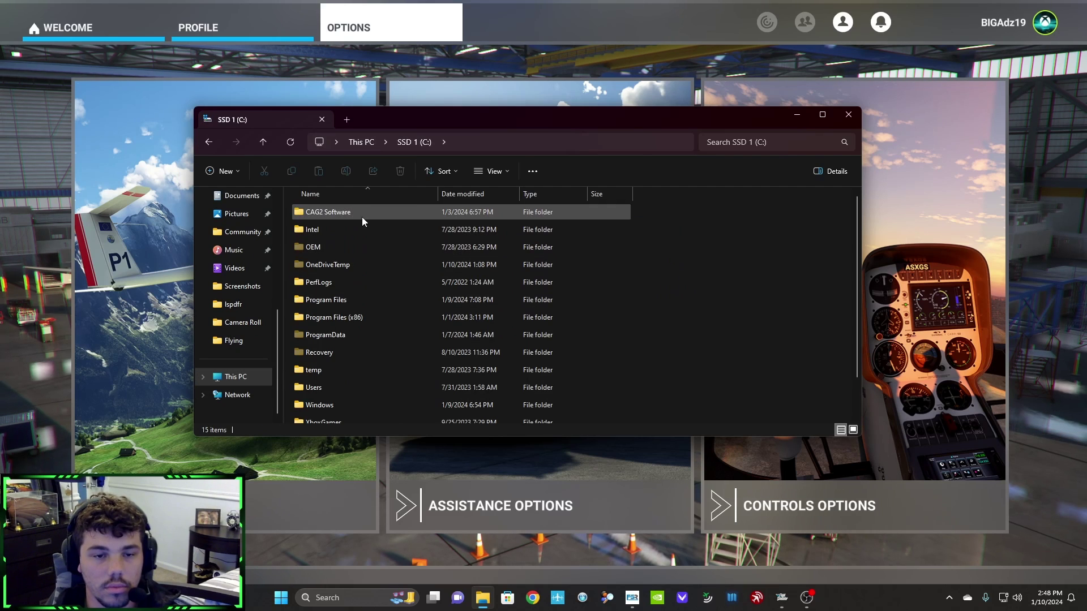
{"action": "scroll", "coordinate": [376, 229], "scroll_direction": "down", "scroll_amount": 1}
{"action": "double_click", "coordinate": [344, 347]}
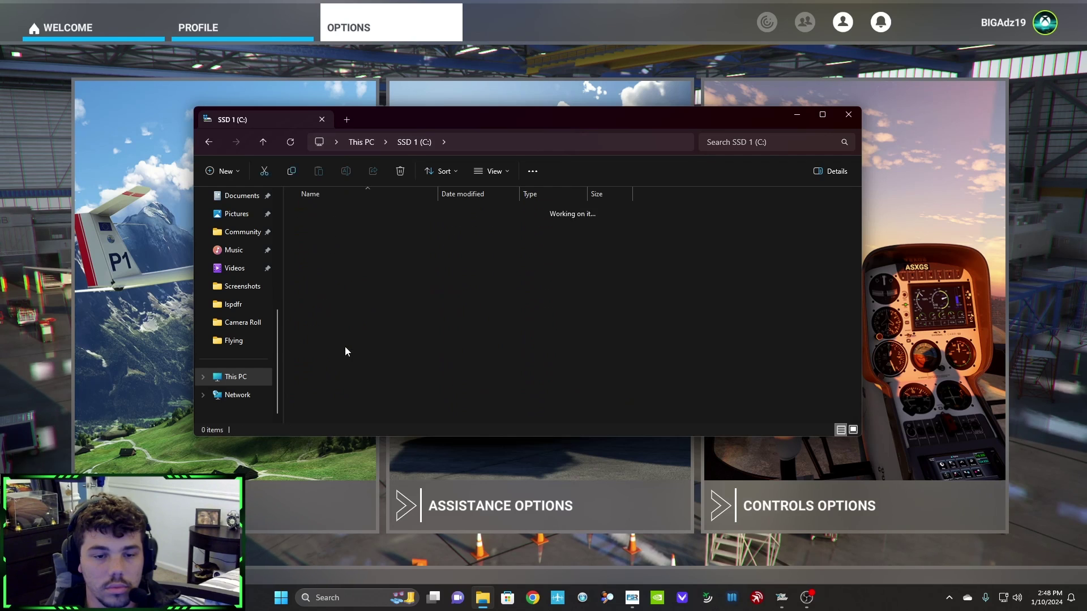
{"action": "double_click", "coordinate": [328, 214]}
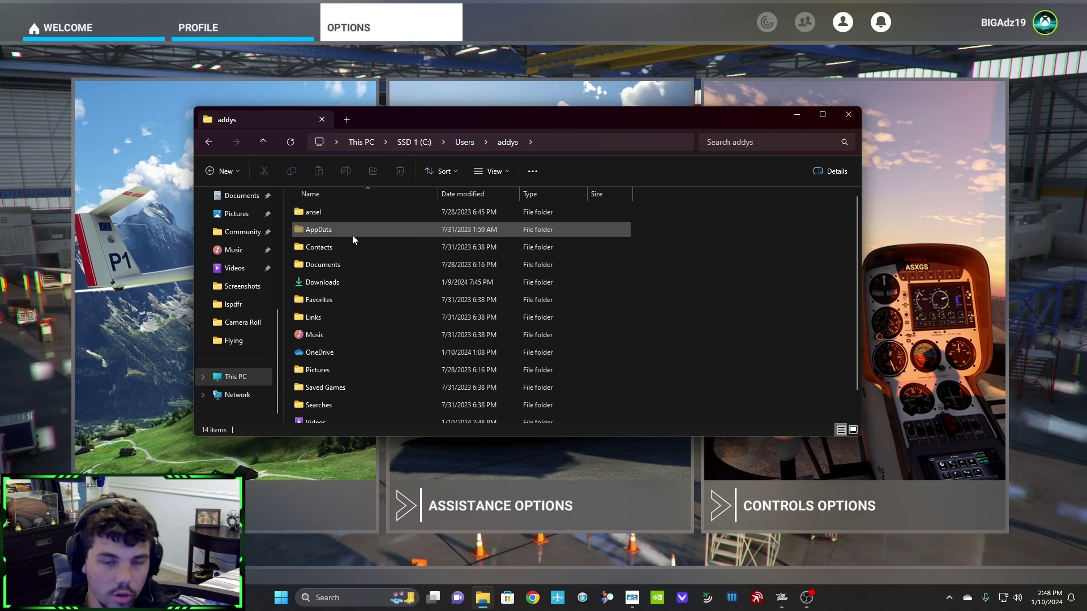
Open the NVIDIA folder inside AppData\Local
{"action": "left_click", "coordinate": [352, 229]}
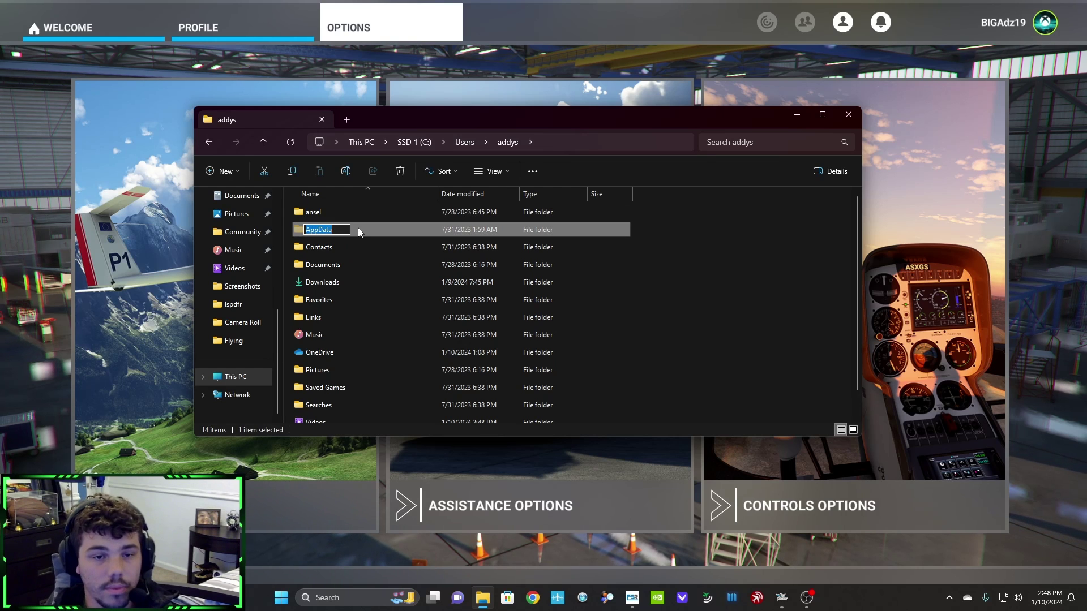
{"action": "double_click", "coordinate": [357, 227]}
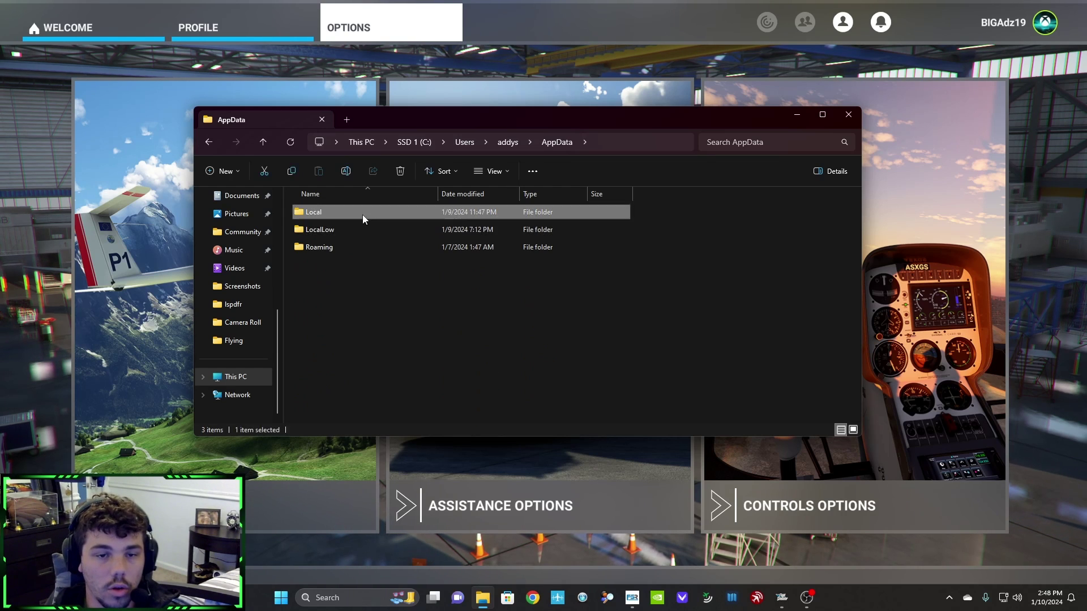
{"action": "double_click", "coordinate": [362, 214]}
{"action": "scroll", "coordinate": [358, 261], "scroll_direction": "down", "scroll_amount": 2}
{"action": "scroll", "coordinate": [358, 264], "scroll_direction": "down", "scroll_amount": 11}
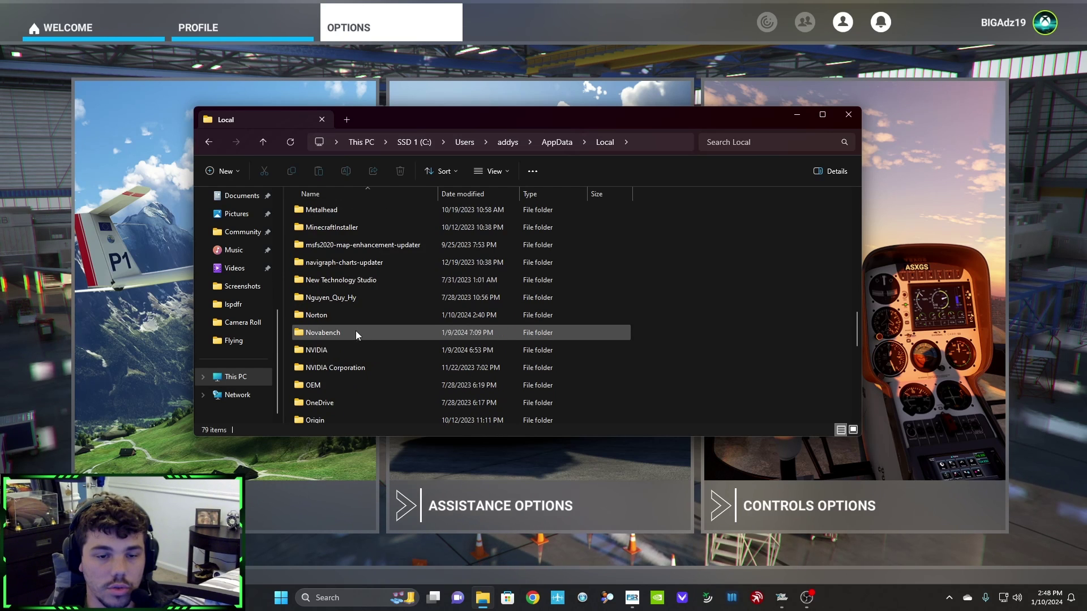
{"action": "double_click", "coordinate": [356, 350]}
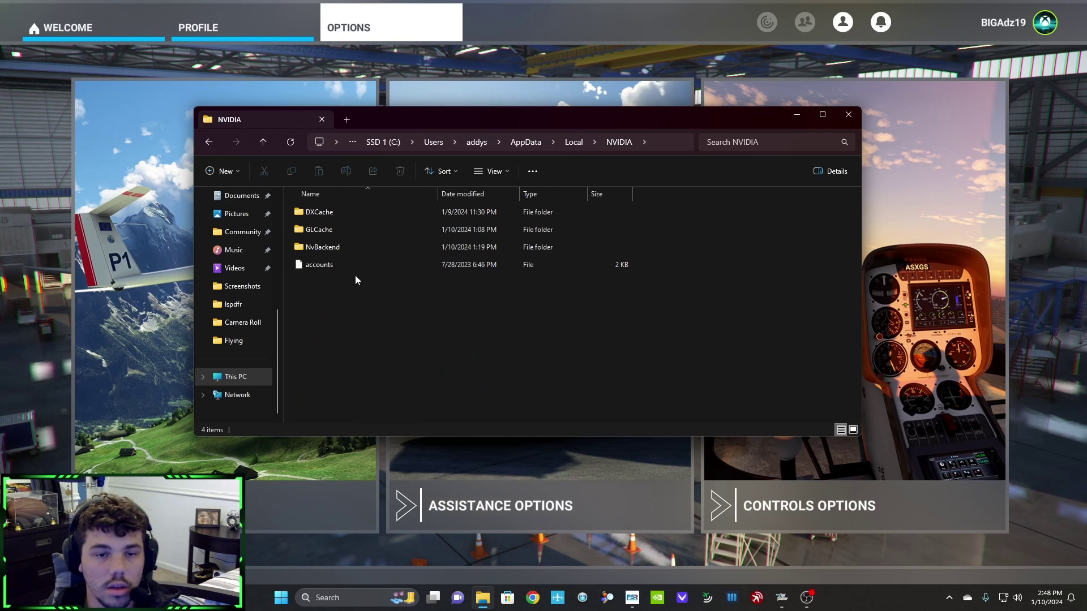
Check the DXCache folder for cache files and try to delete the subfolder inside GLCache
{"action": "double_click", "coordinate": [335, 214]}
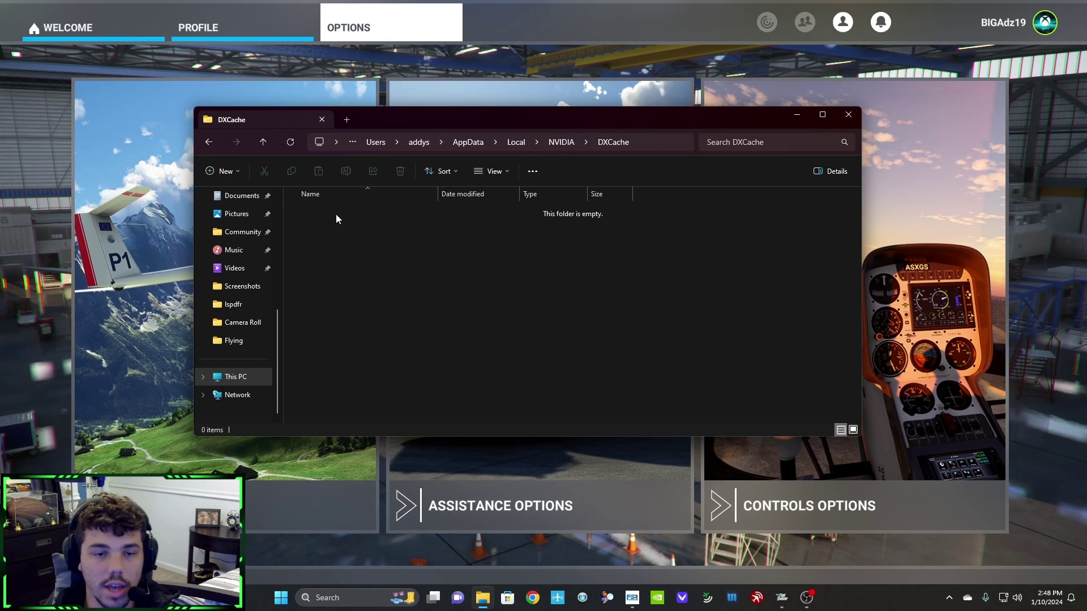
{"action": "left_click", "coordinate": [207, 143]}
{"action": "double_click", "coordinate": [361, 231]}
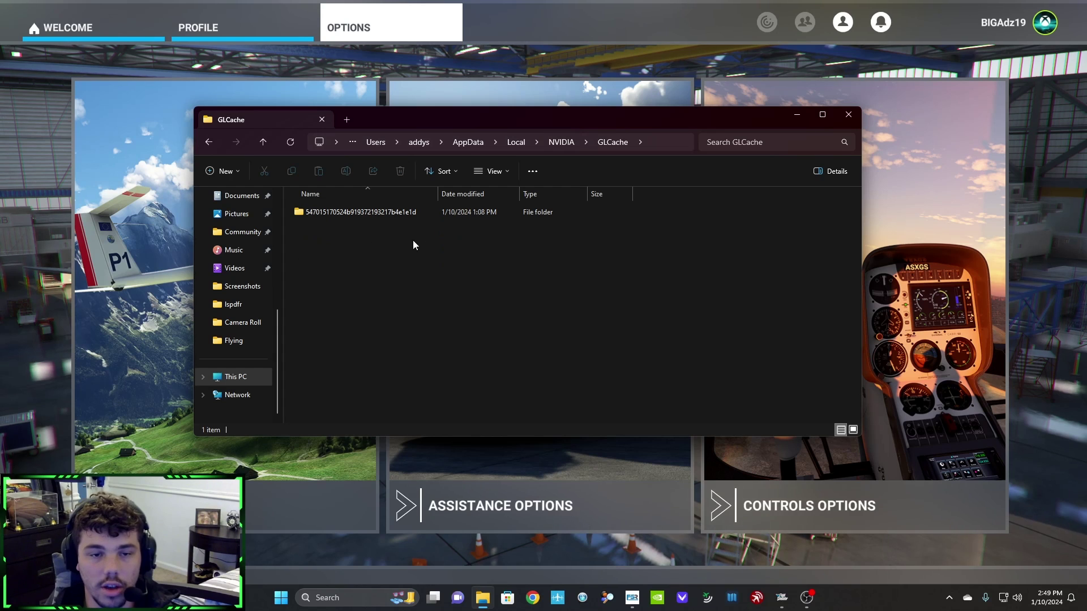
{"action": "left_click_drag", "start_coordinate": [353, 221], "coordinate": [352, 214]}
{"action": "right_click", "coordinate": [352, 215]}
{"action": "left_click", "coordinate": [400, 171]}
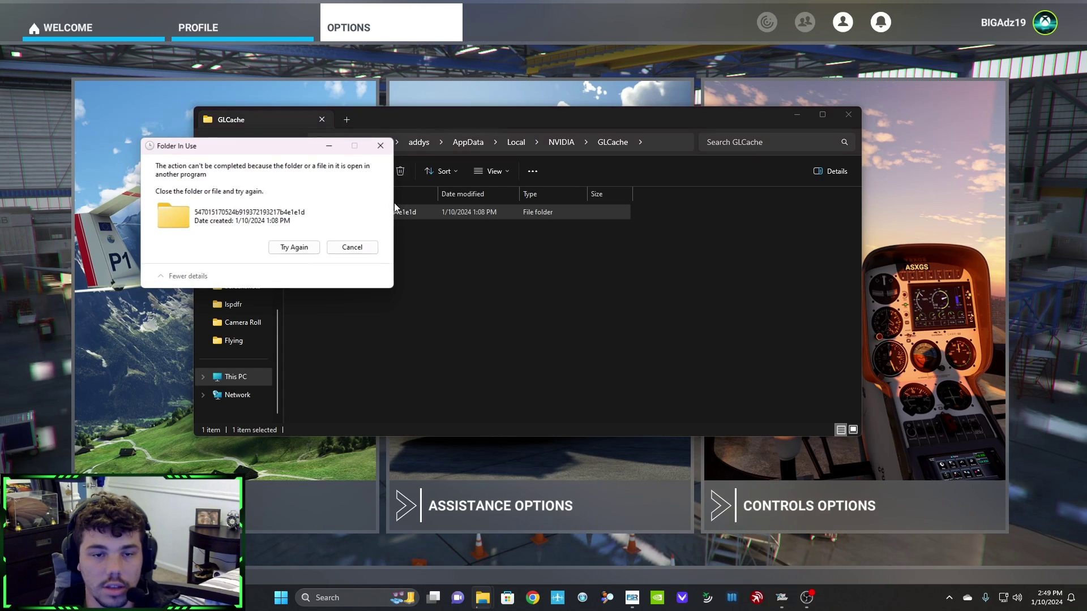
{"action": "left_click", "coordinate": [310, 249]}
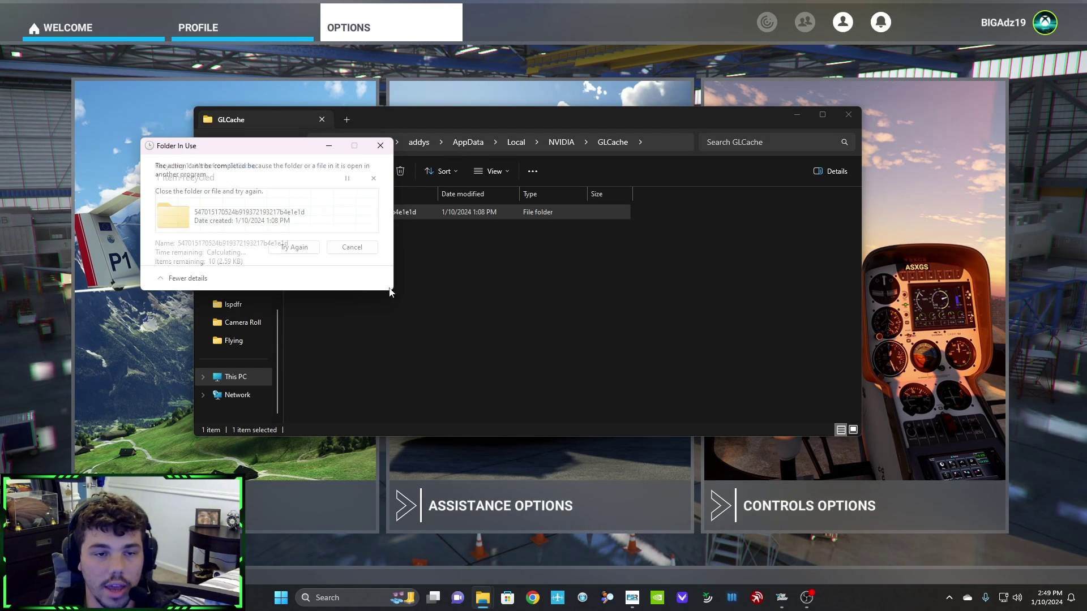
{"action": "left_click", "coordinate": [373, 252]}
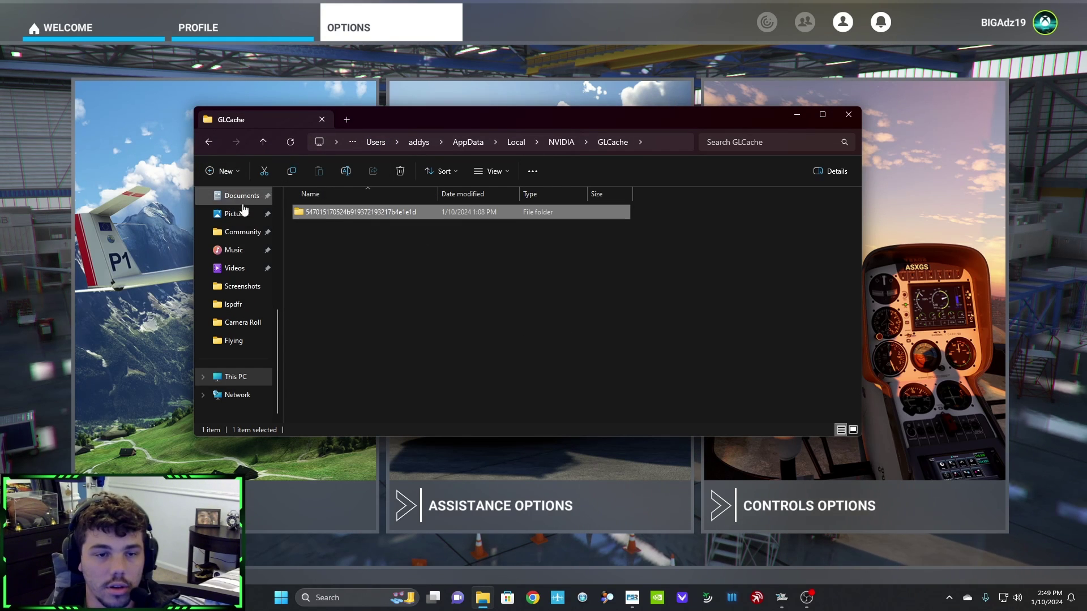
Recheck the contents of NVIDIA's DXCache and GLCache folders, then close File Explorer
{"action": "left_click", "coordinate": [560, 142]}
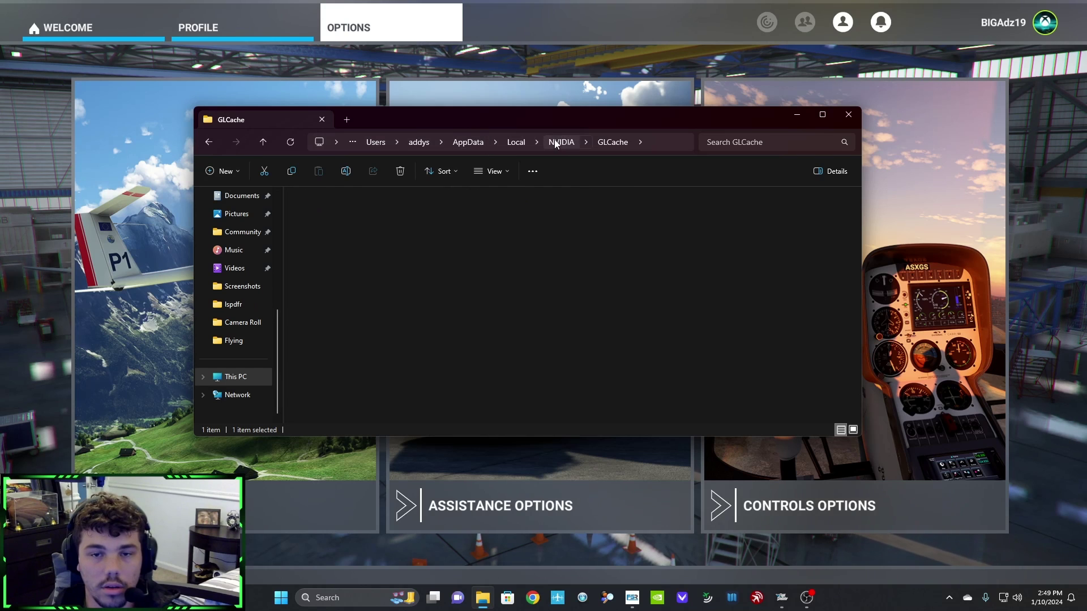
{"action": "double_click", "coordinate": [436, 209]}
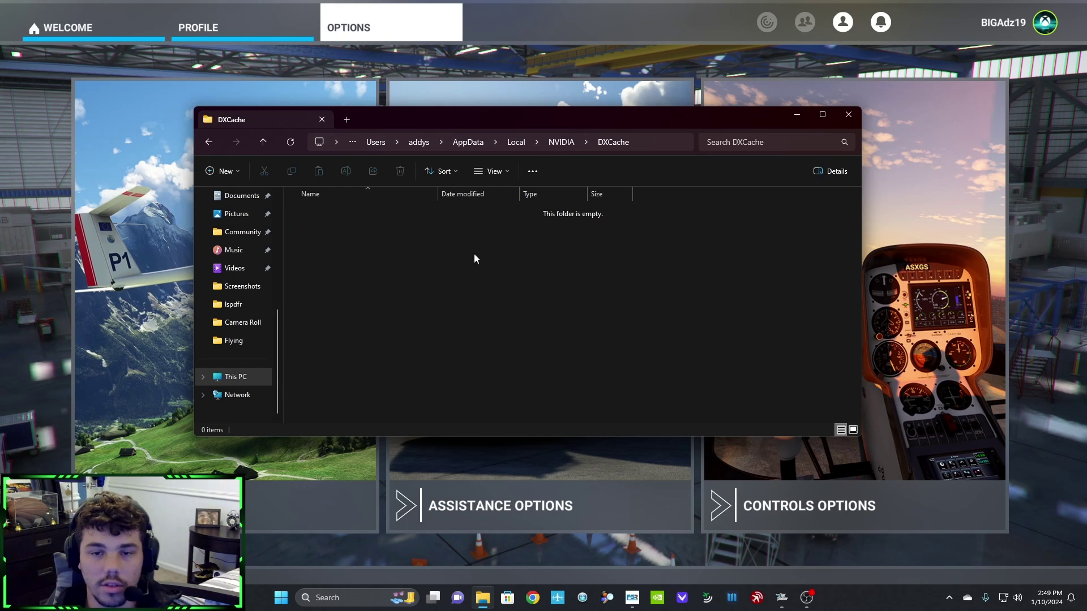
{"action": "left_click", "coordinate": [207, 142]}
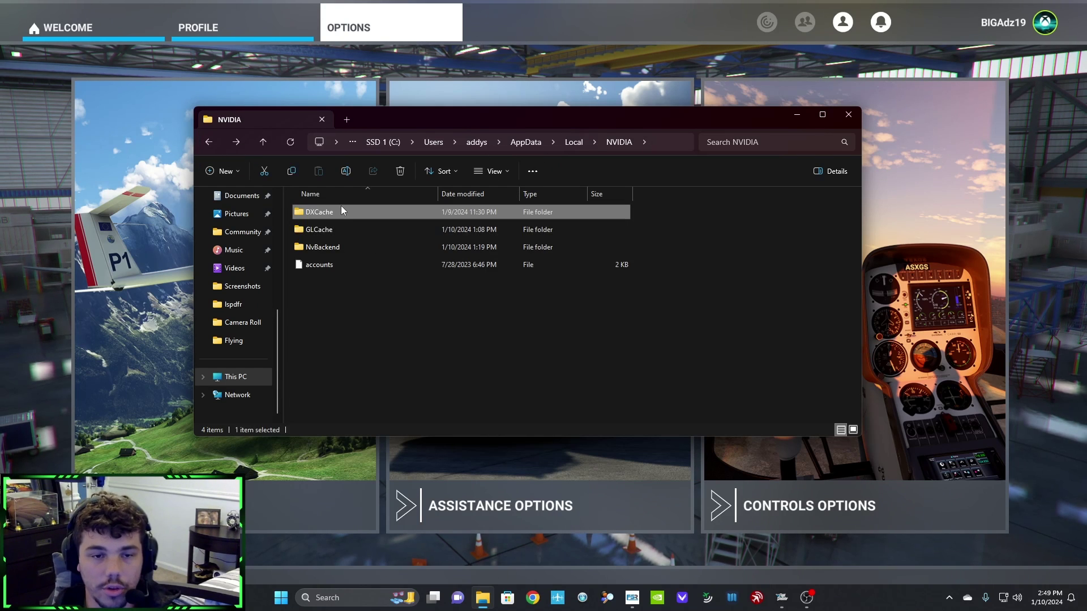
{"action": "double_click", "coordinate": [341, 205]}
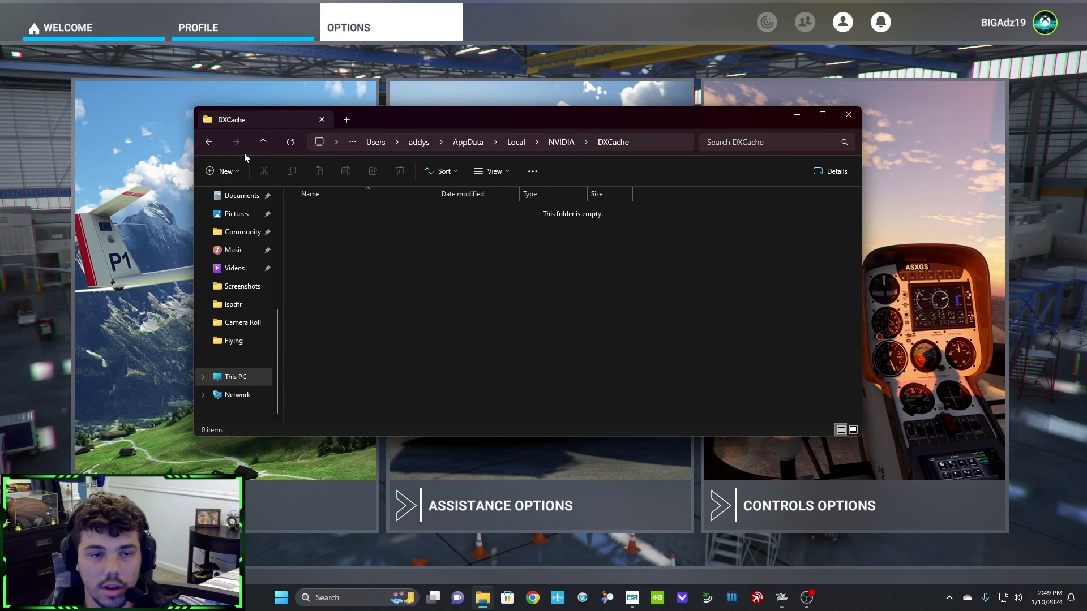
{"action": "left_click", "coordinate": [210, 144]}
{"action": "double_click", "coordinate": [354, 223]}
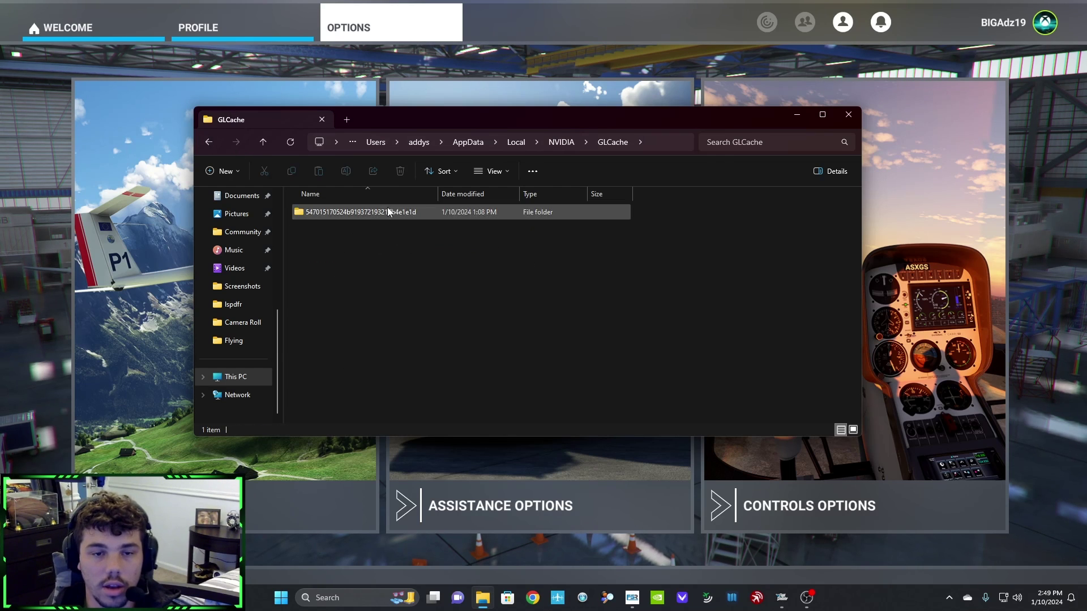
{"action": "left_click", "coordinate": [209, 141]}
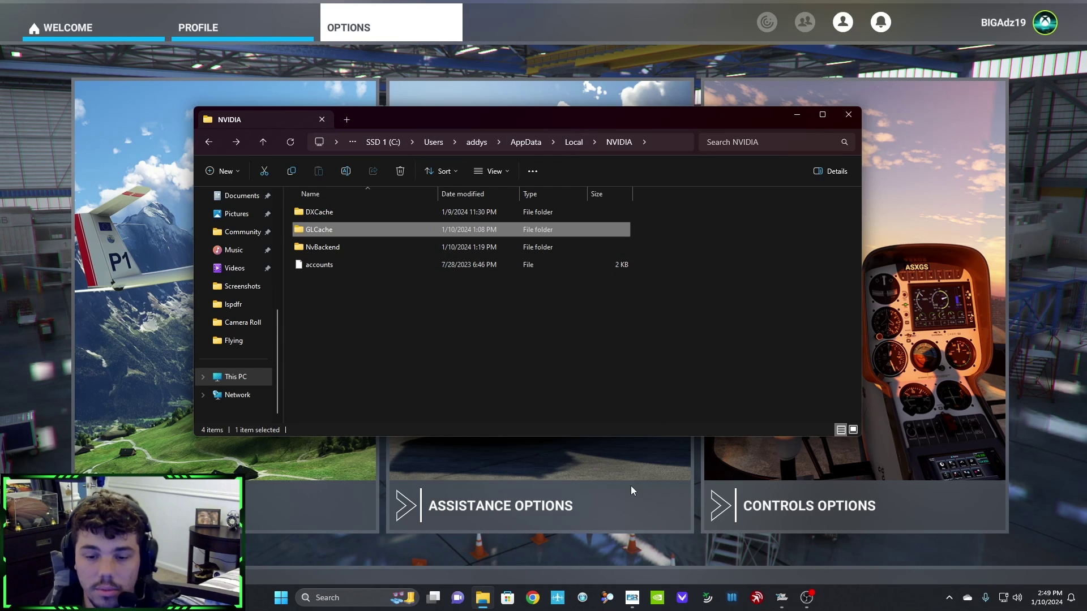
{"action": "left_click", "coordinate": [848, 115]}
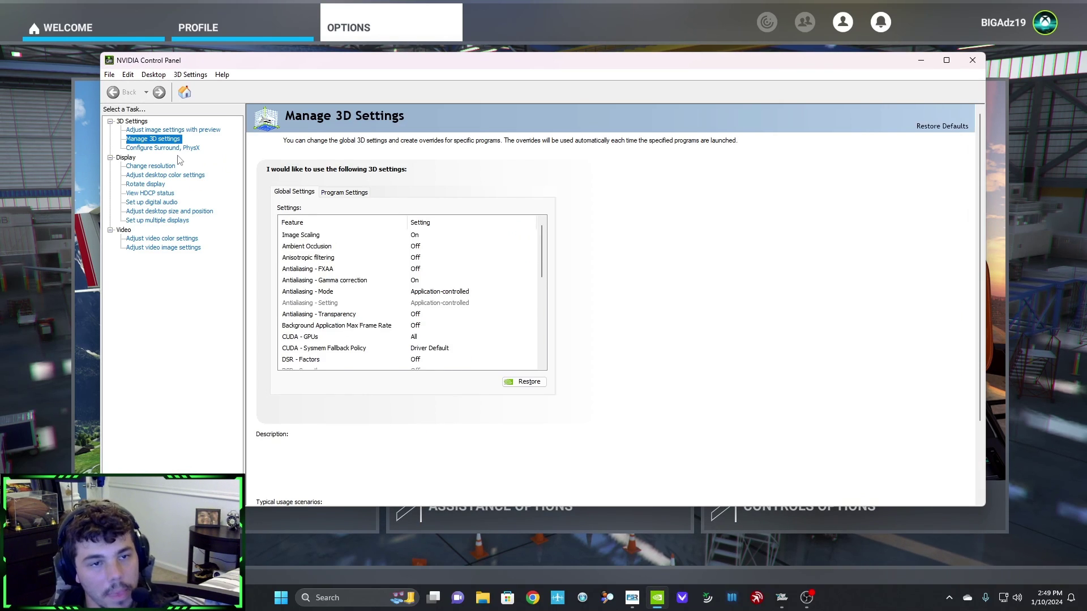
Set the global Shader Cache Size to Driver Default, apply the change and close the NVIDIA Control Panel
{"action": "scroll", "coordinate": [540, 314], "scroll_direction": "down", "scroll_amount": 5}
{"action": "scroll", "coordinate": [540, 314], "scroll_direction": "down", "scroll_amount": 1}
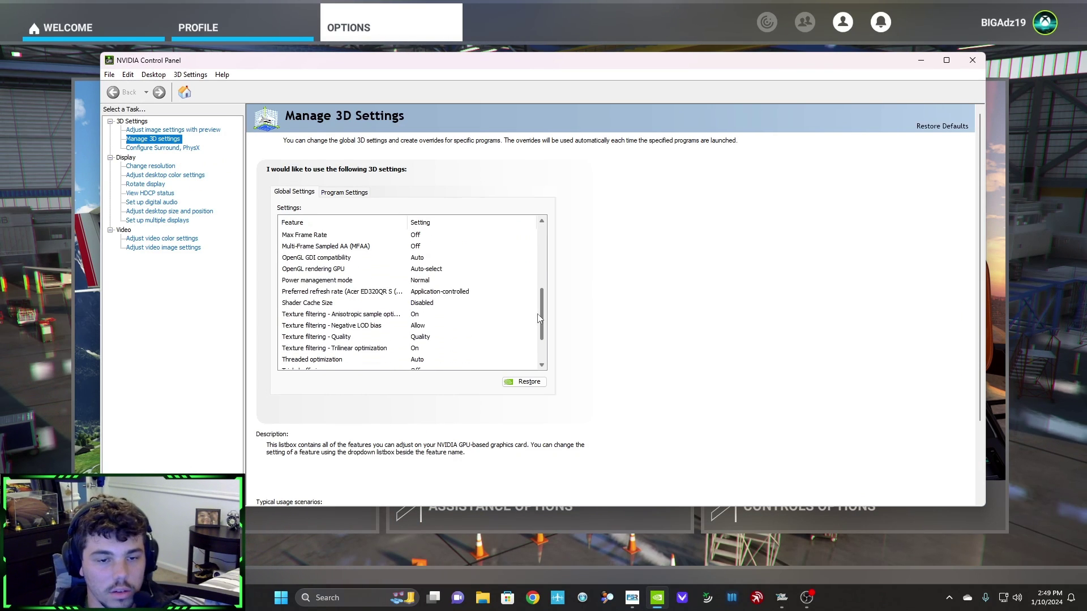
{"action": "left_click", "coordinate": [431, 306]}
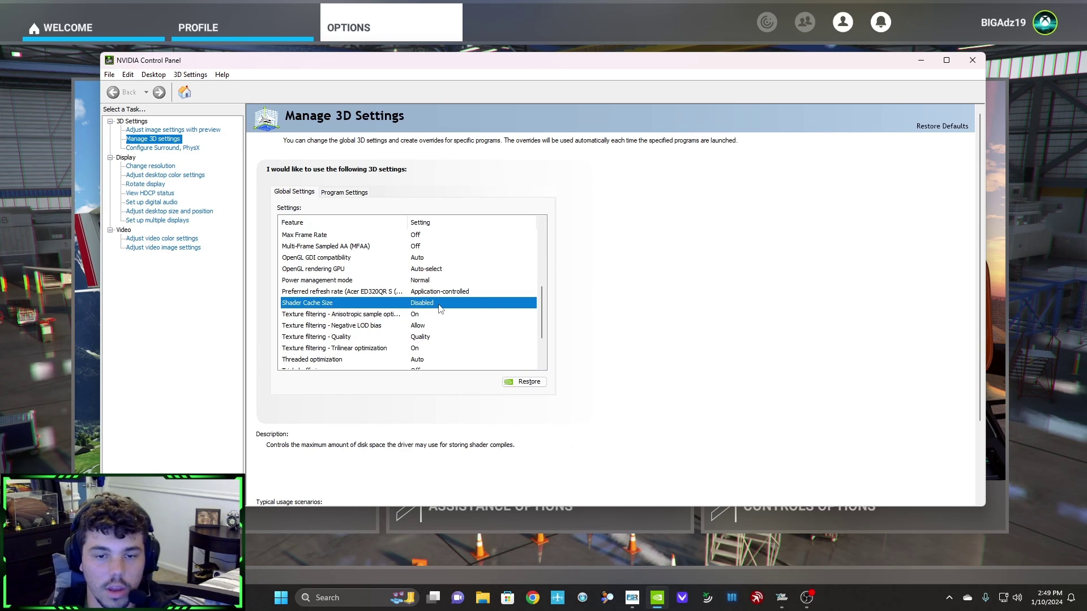
{"action": "left_click", "coordinate": [432, 305]}
{"action": "left_click", "coordinate": [444, 314]}
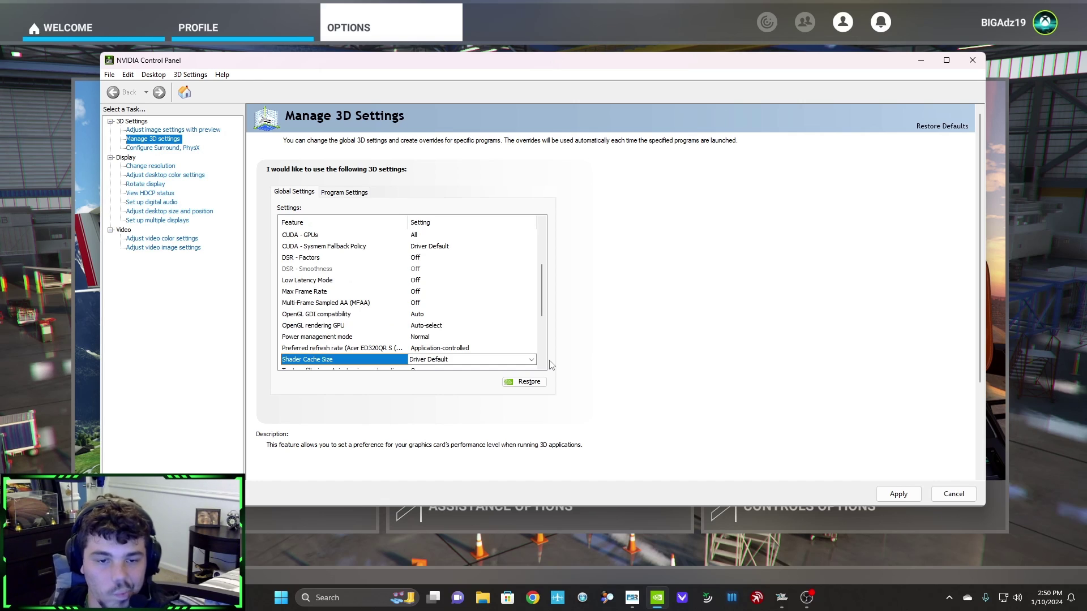
{"action": "left_click", "coordinate": [894, 495]}
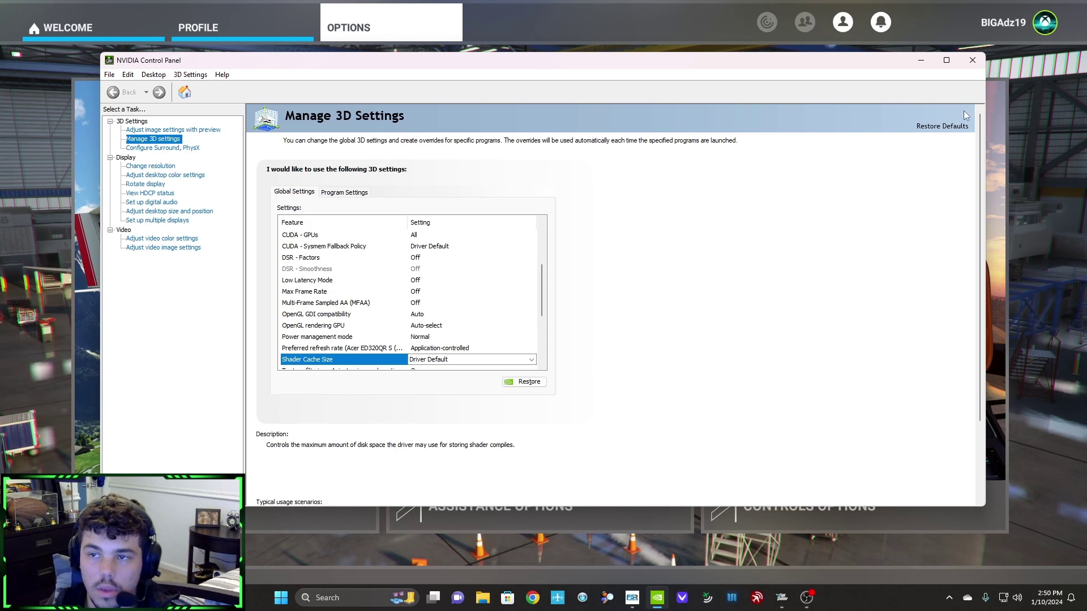
{"action": "left_click", "coordinate": [972, 60]}
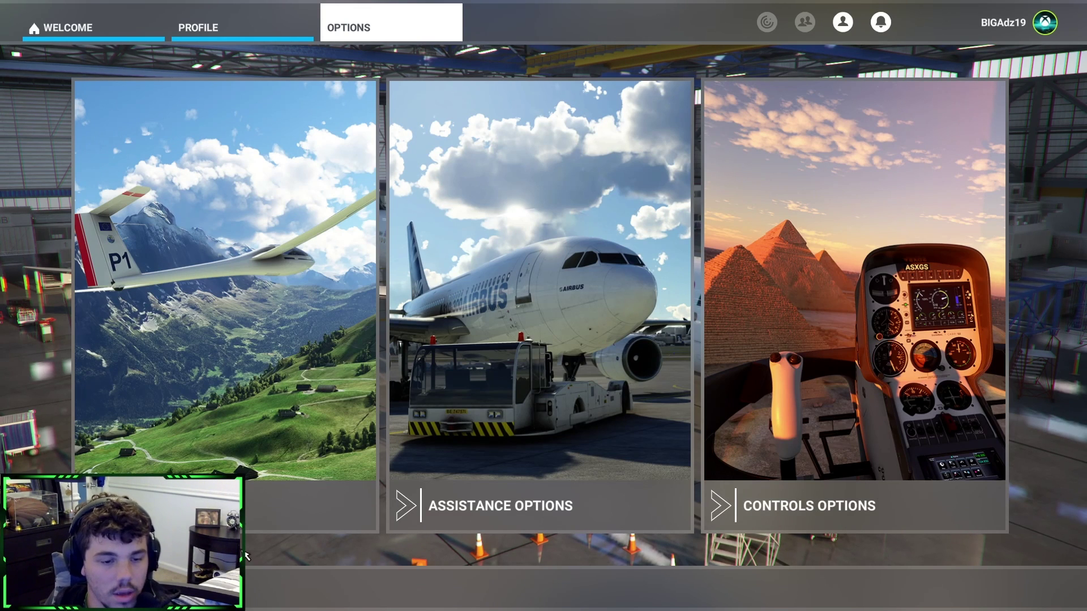
Turn the Rolling Cache on in the simulator's general data options, then apply and save the change
{"action": "left_click", "coordinate": [227, 450]}
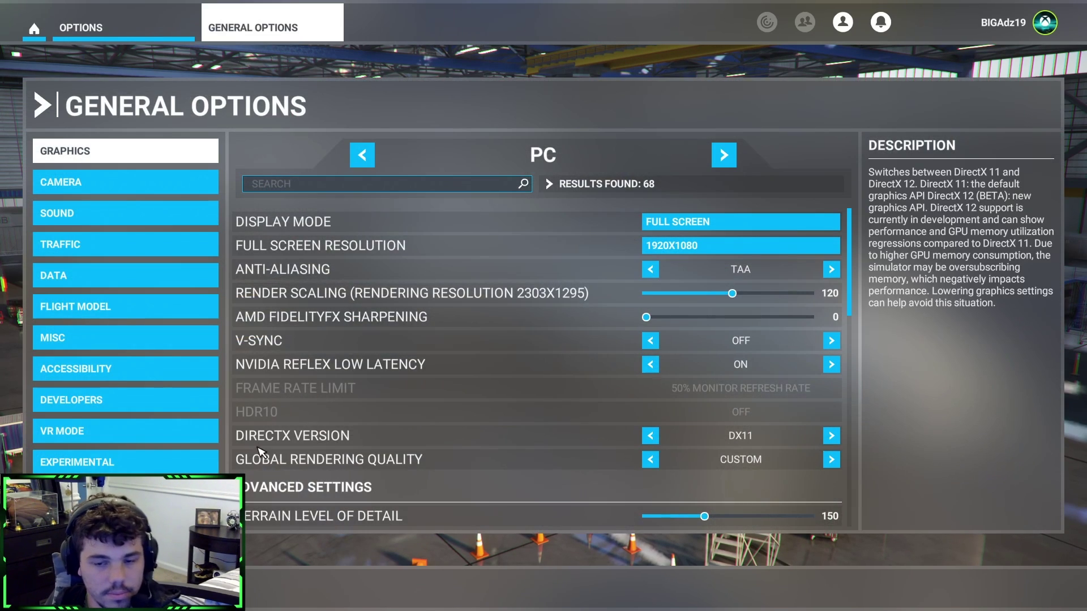
{"action": "left_click", "coordinate": [119, 275]}
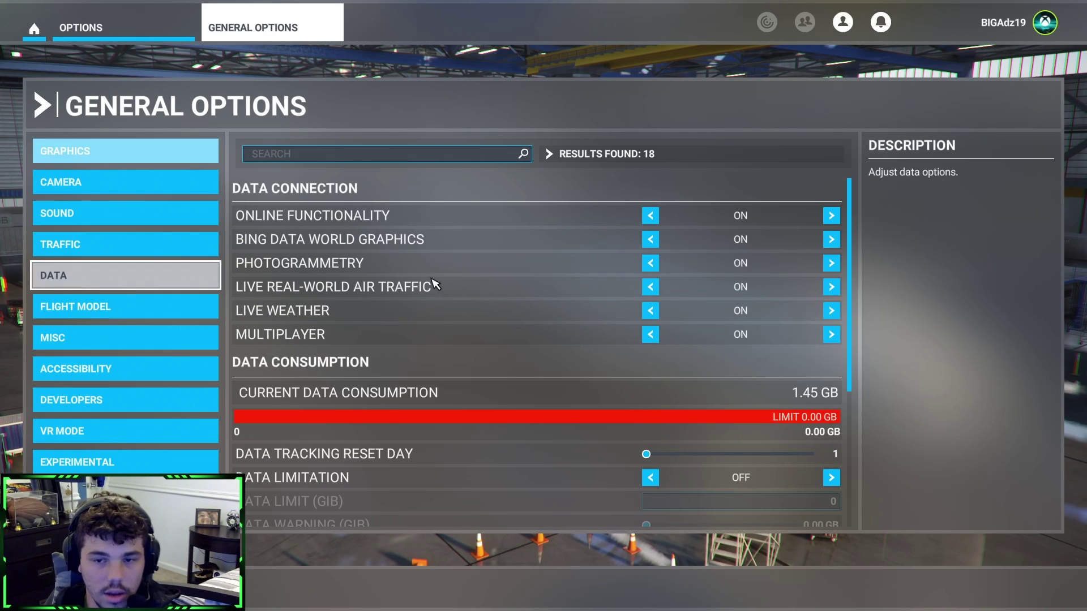
{"action": "scroll", "coordinate": [831, 244], "scroll_direction": "down", "scroll_amount": 4}
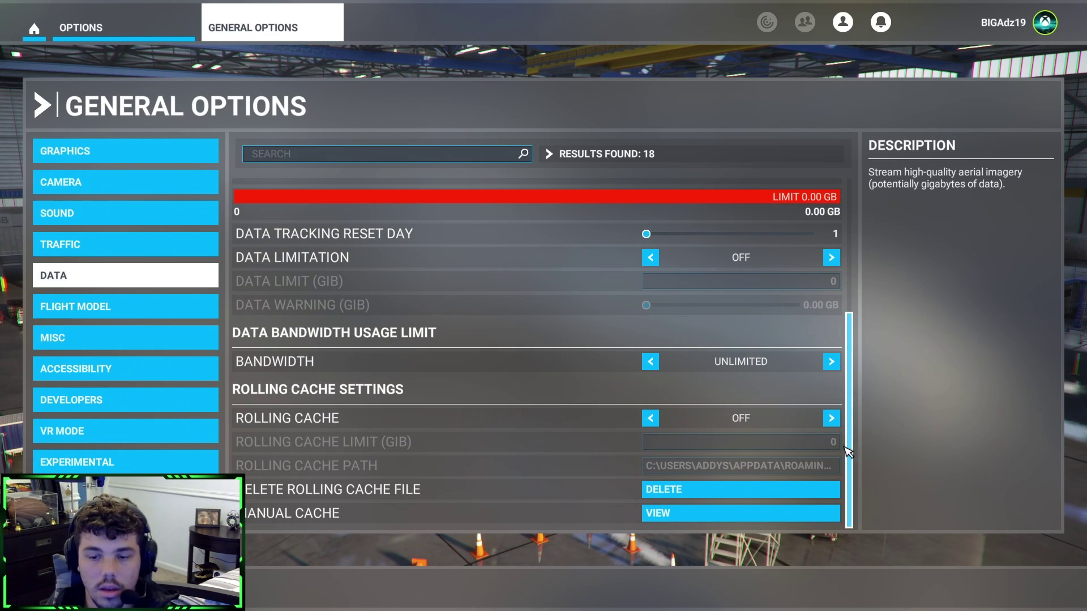
{"action": "left_click", "coordinate": [831, 419]}
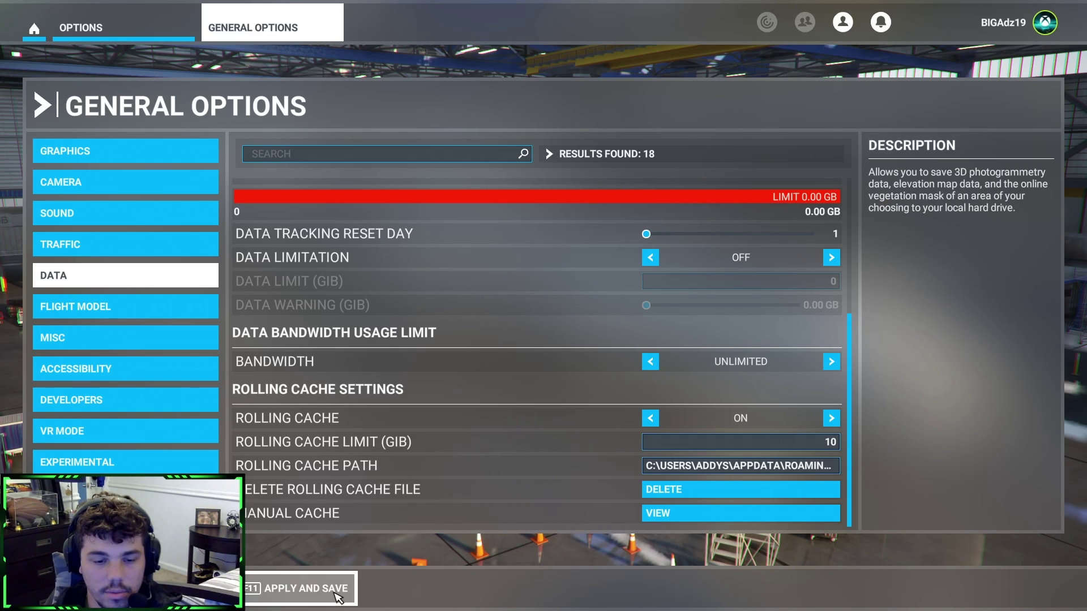
{"action": "left_click", "coordinate": [351, 591]}
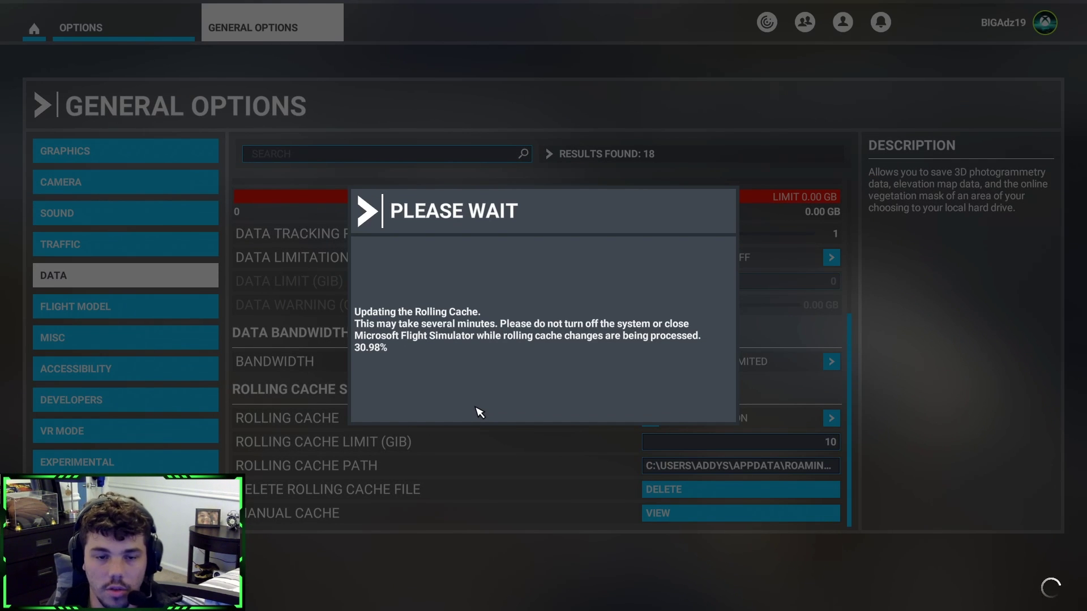